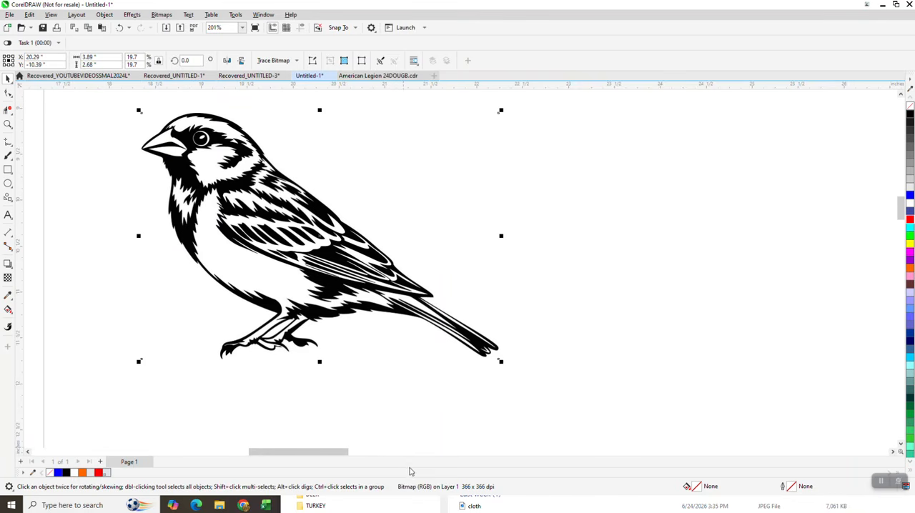
- Open the Contour effect's settings and select the sparrow bitmap
click(132, 15)
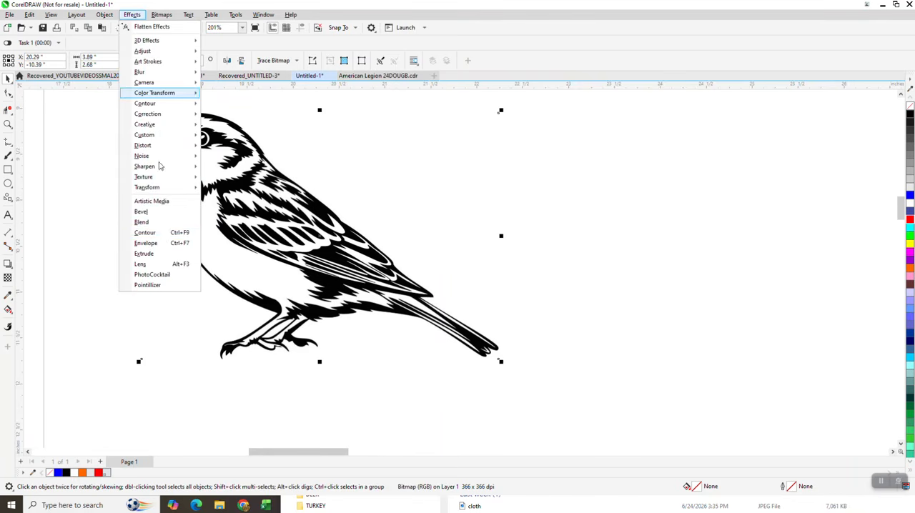
key(Escape)
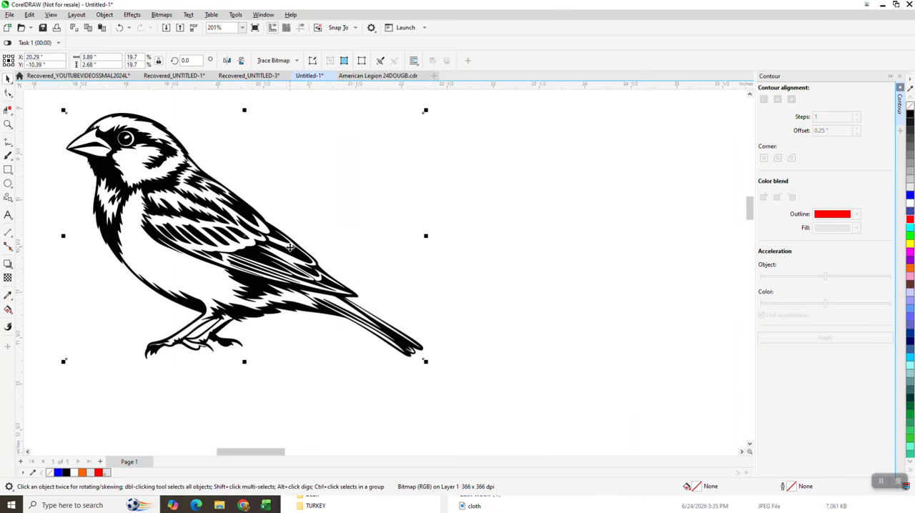
click(510, 124)
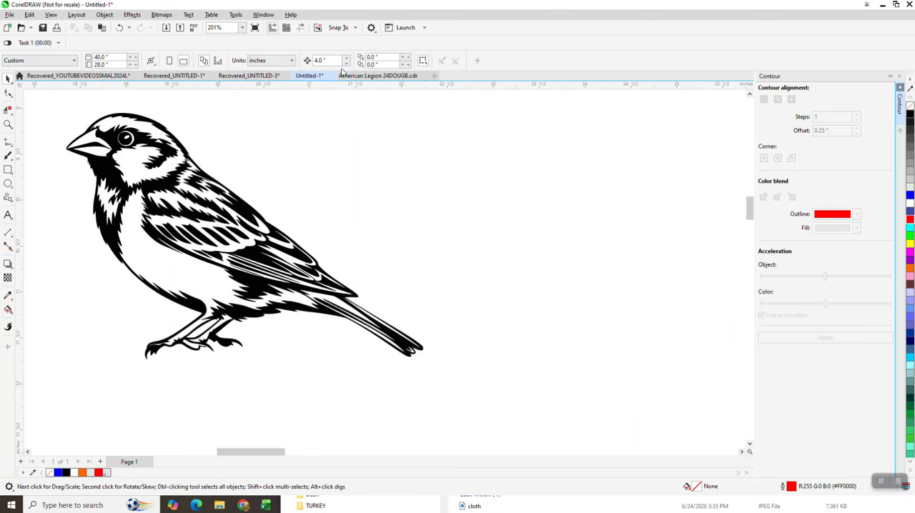
click(300, 214)
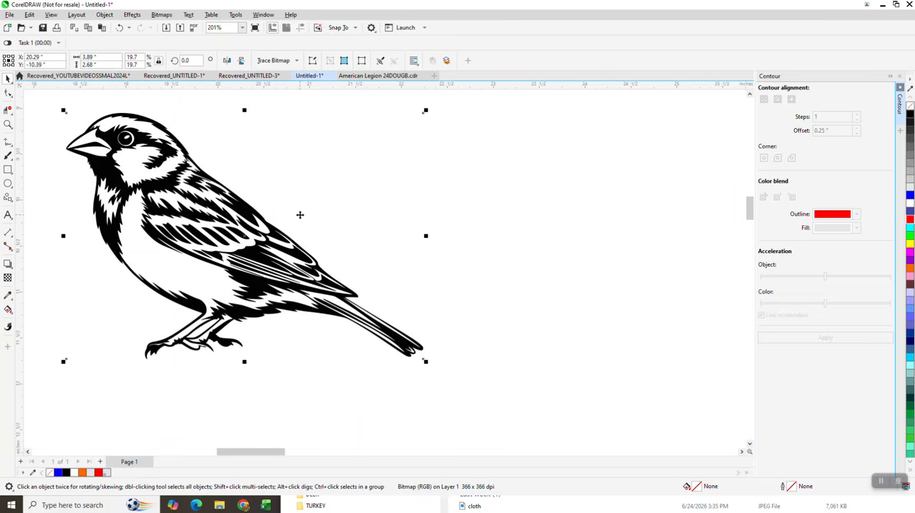
key(ctrl+d)
key(ctrl+d)
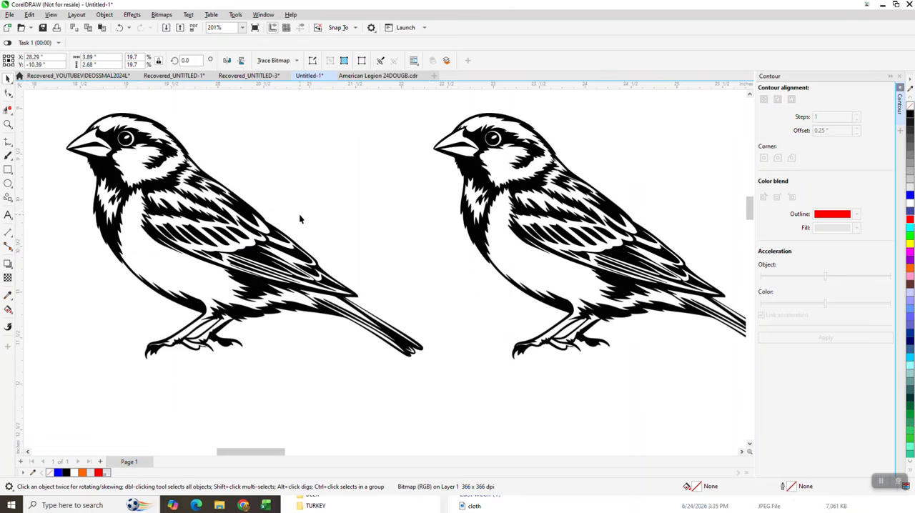
scroll(276, 207, down, 2)
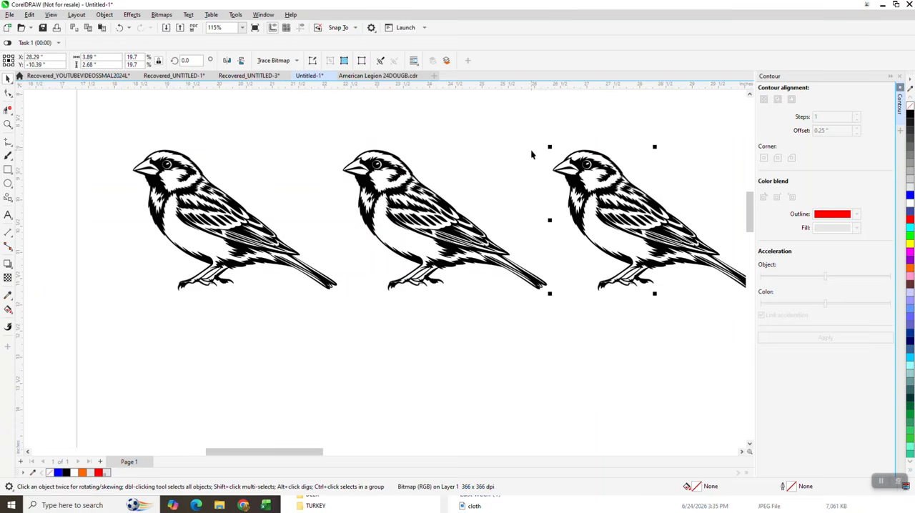
key(Delete)
click(467, 231)
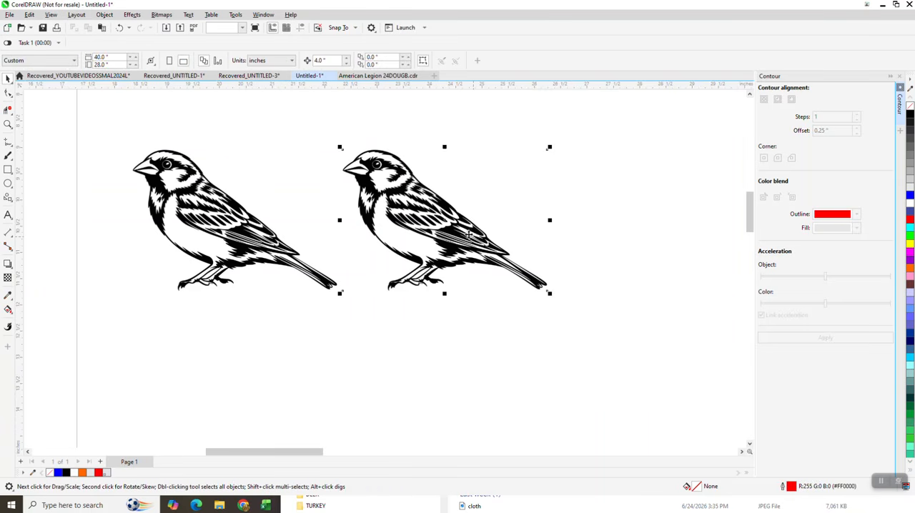
key(Delete)
- Trace the sparrow bitmap with the Clipart outline trace, removing the color from the entire image
click(251, 216)
click(297, 62)
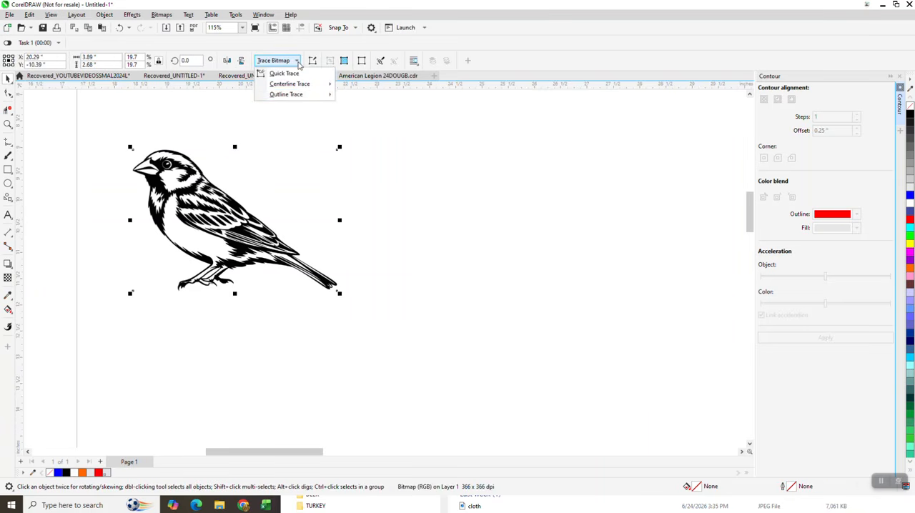
mouse_move(296, 94)
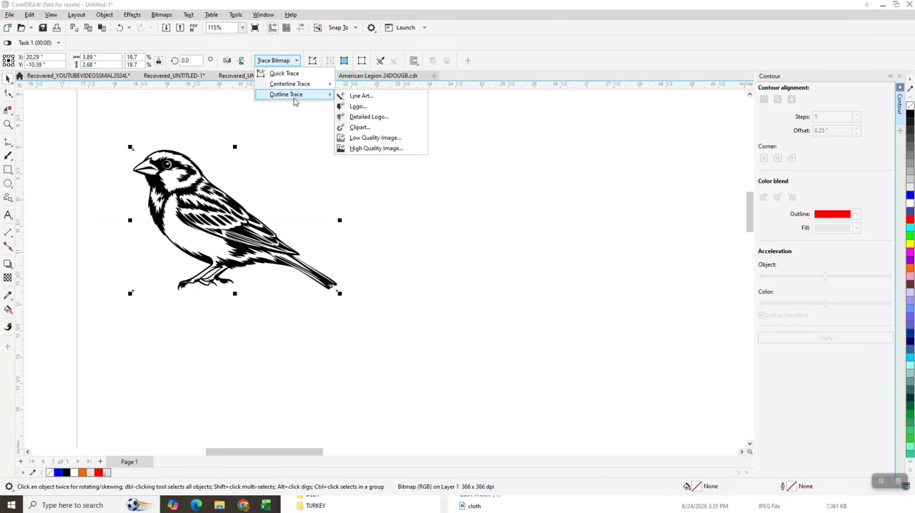
click(358, 127)
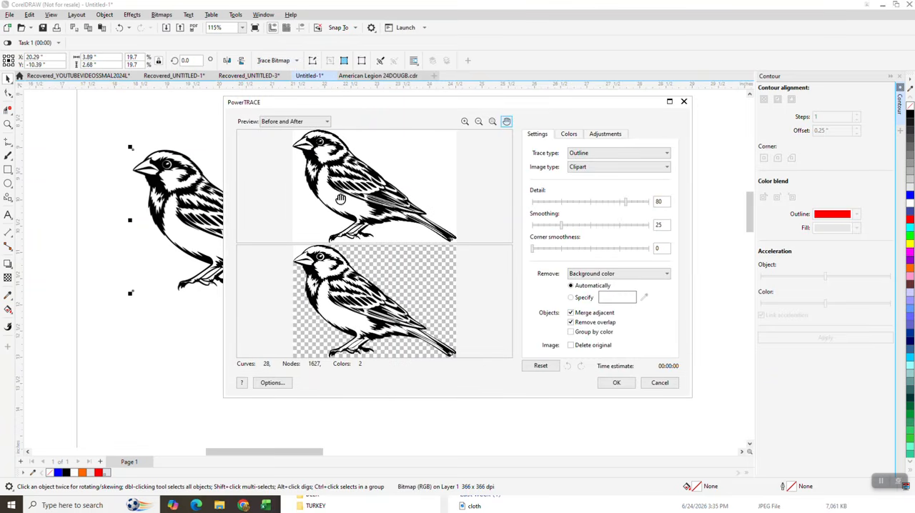
click(666, 274)
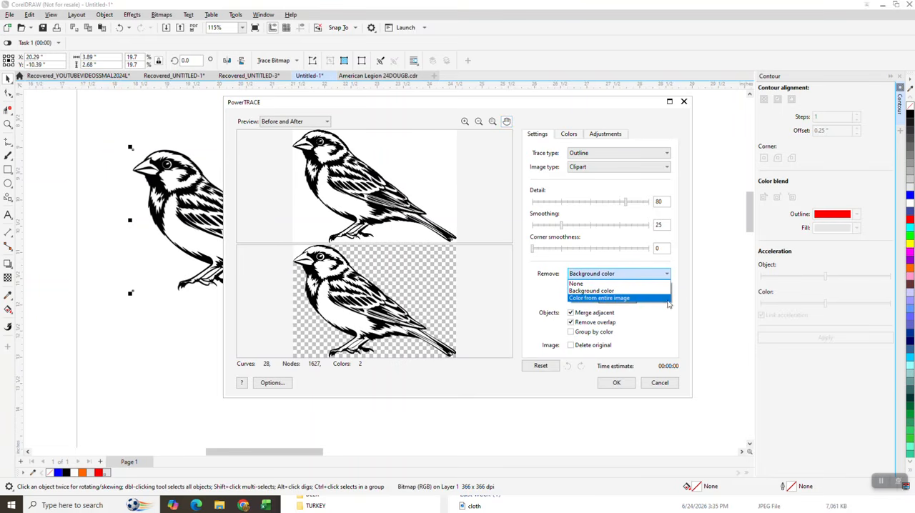
click(623, 298)
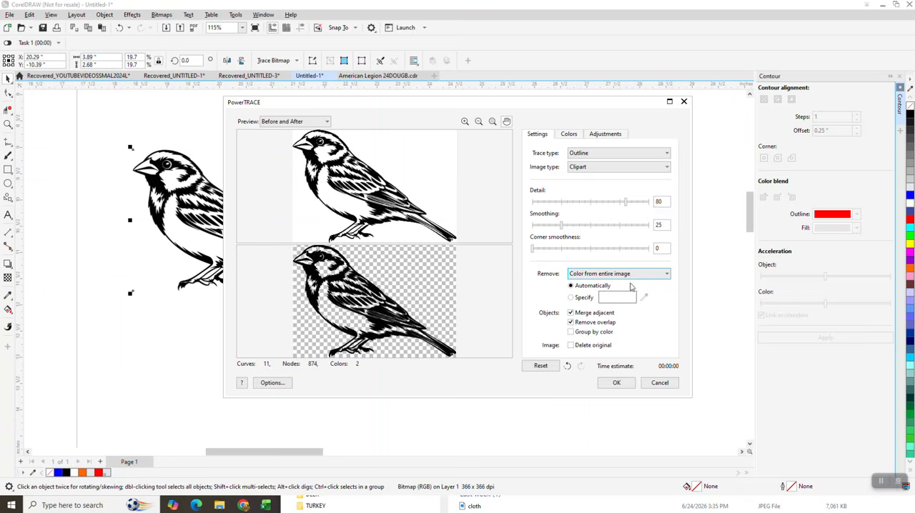
click(616, 383)
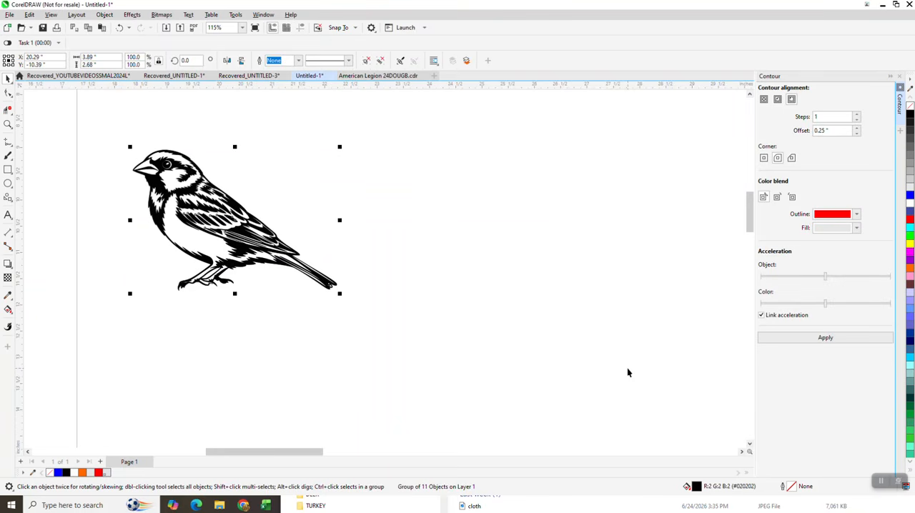
- Move the traced bird 4" to the right, add a copy 4" farther right, and give that copy no fill and a black outline
key(shift+Right)
key(KP_Add)
key(shift+Right)
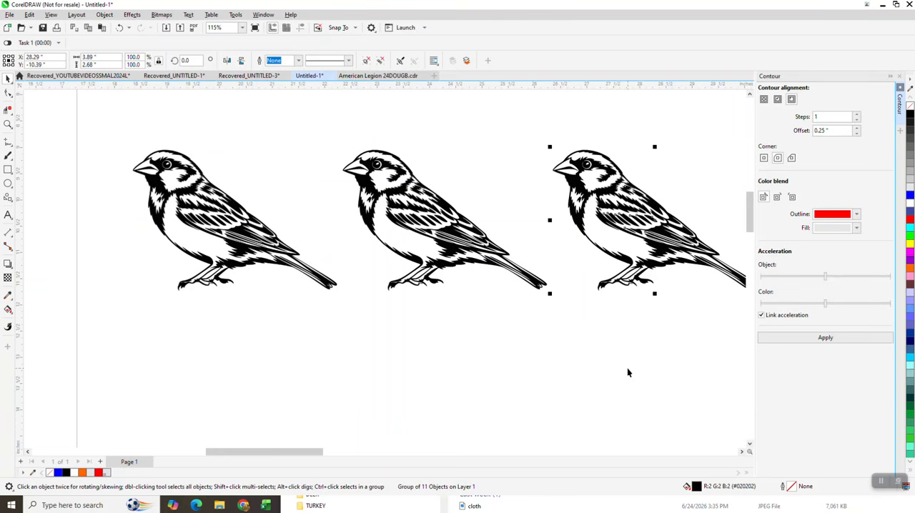
scroll(601, 200, down, 2)
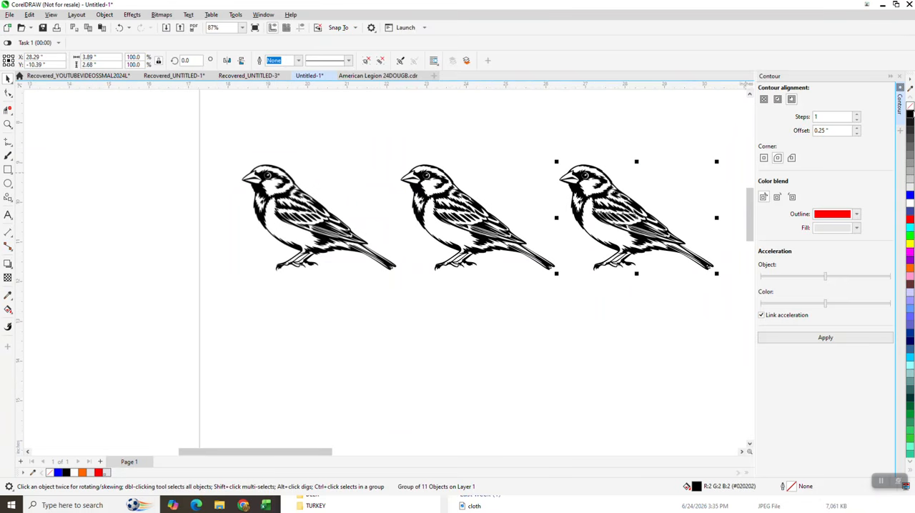
click(910, 108)
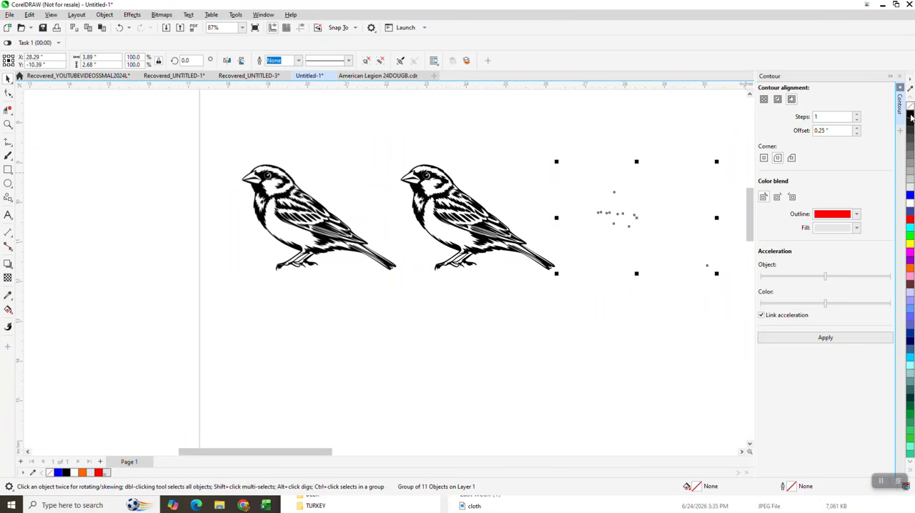
right_click(911, 116)
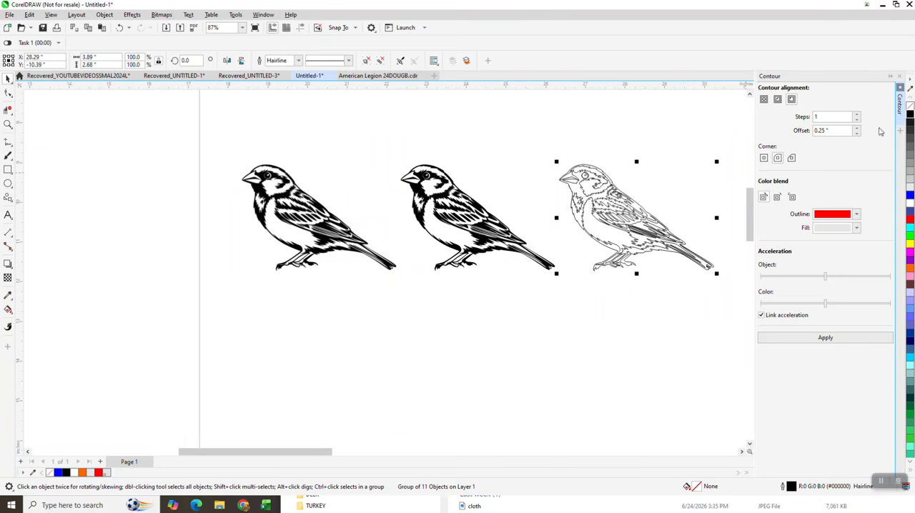
- Try a 0.25" contour around the unfilled bird, undo it, and apply a one-step outside contour with a 0.1" offset
click(826, 339)
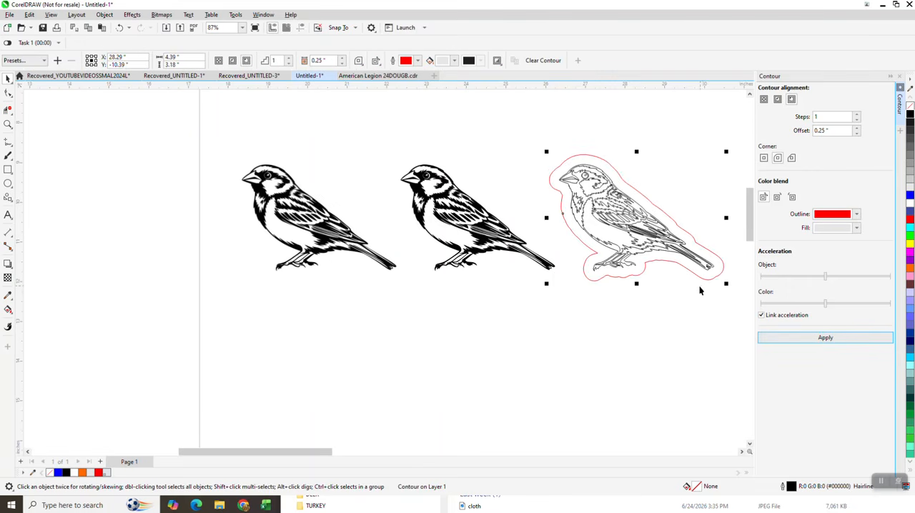
click(120, 27)
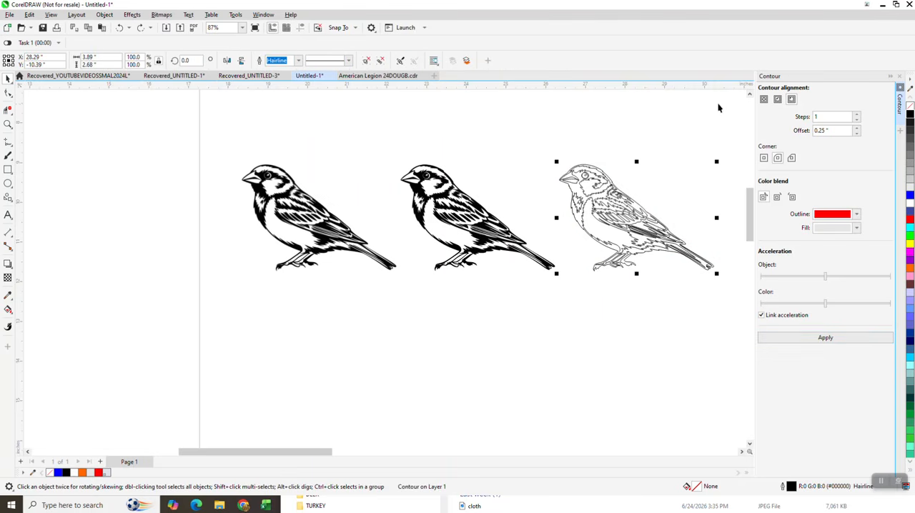
key(BackSpace)
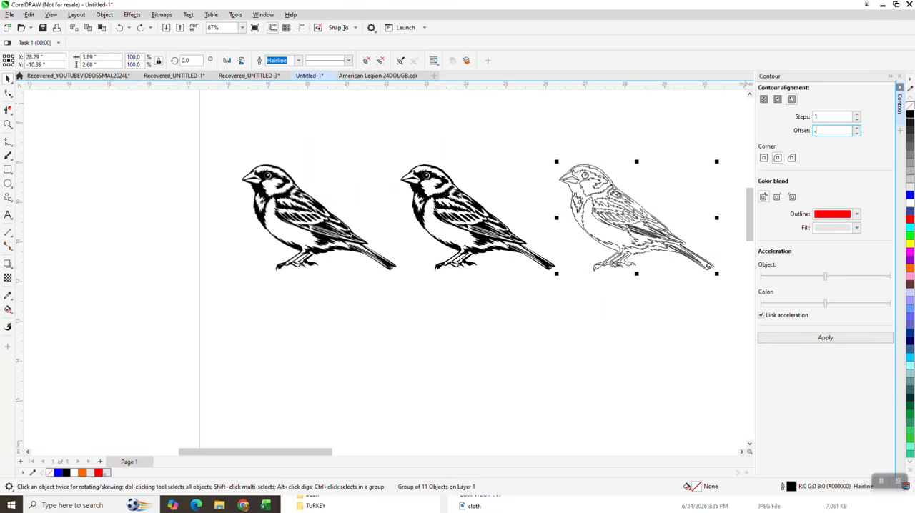
text(.1)
click(826, 337)
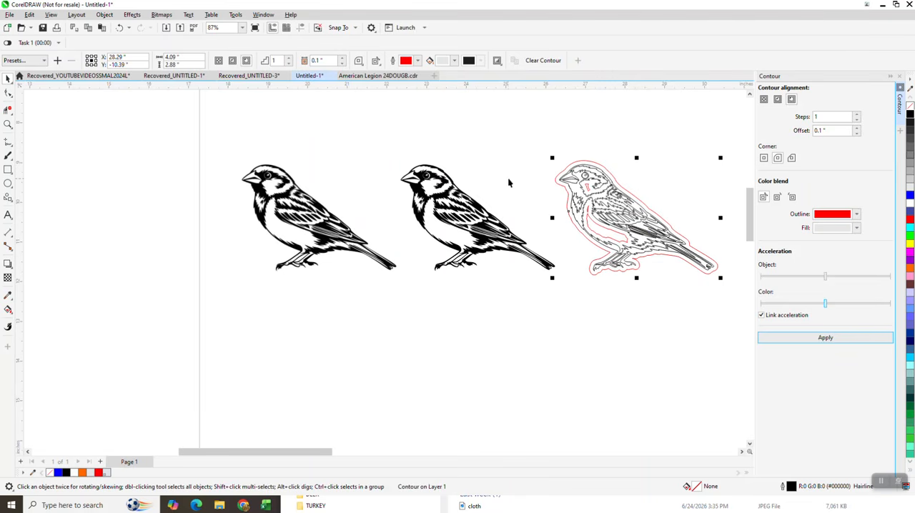
- Break the contour apart from the unfilled bird and move the red contour 4" straight down
click(105, 15)
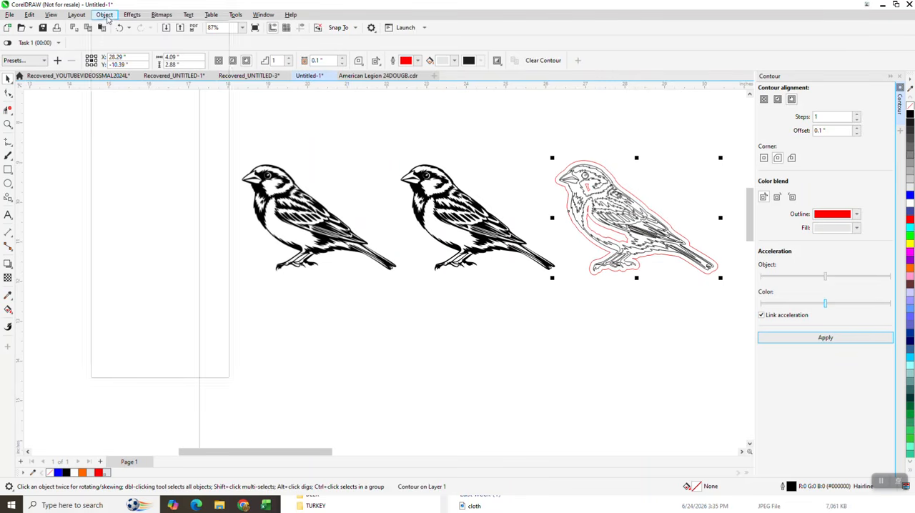
click(156, 236)
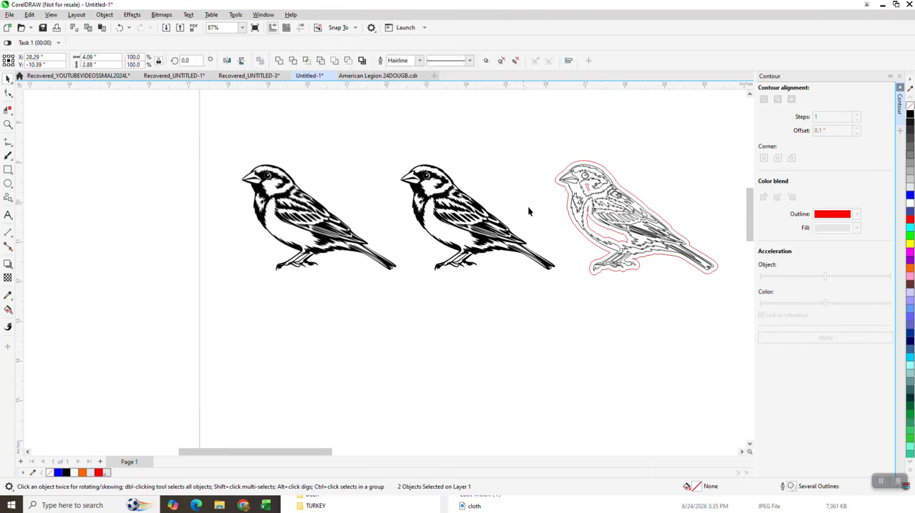
click(634, 270)
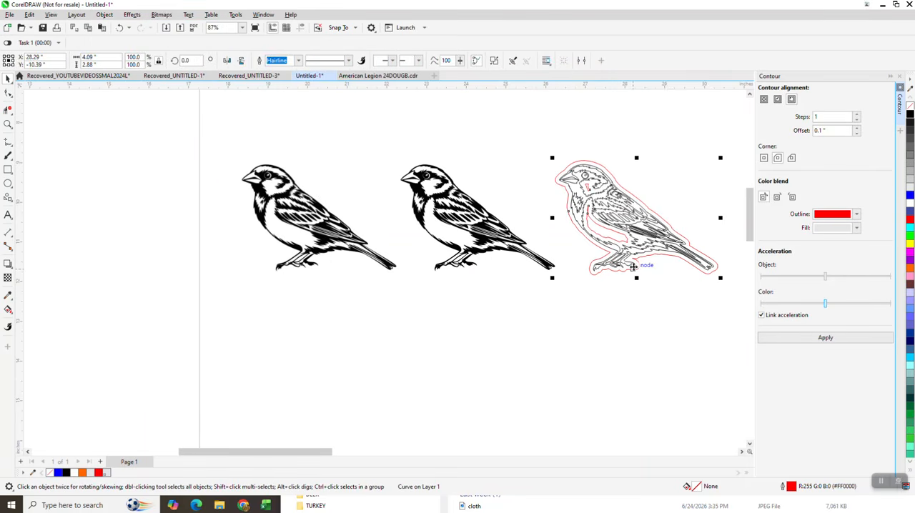
drag(633, 267, 634, 425)
- Break the separated red contour curve apart into individual curves and clear the selection
scroll(606, 286, down, 2)
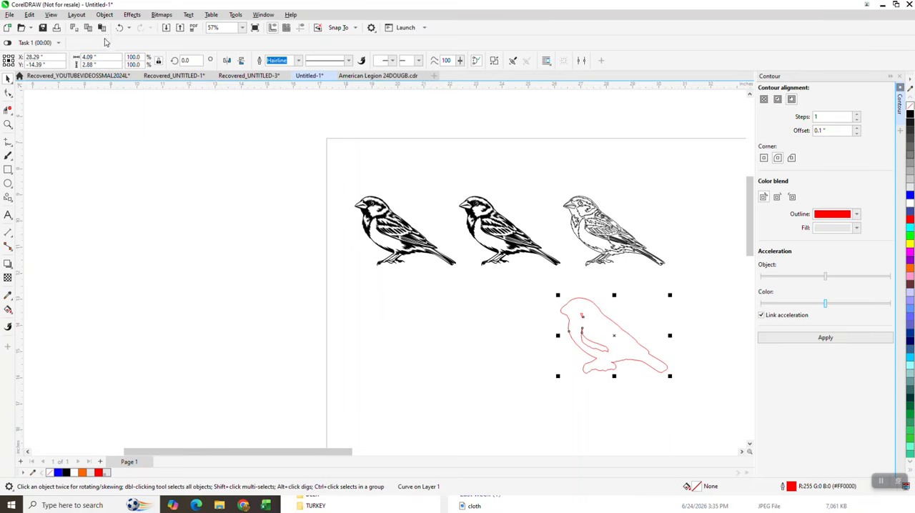
click(104, 14)
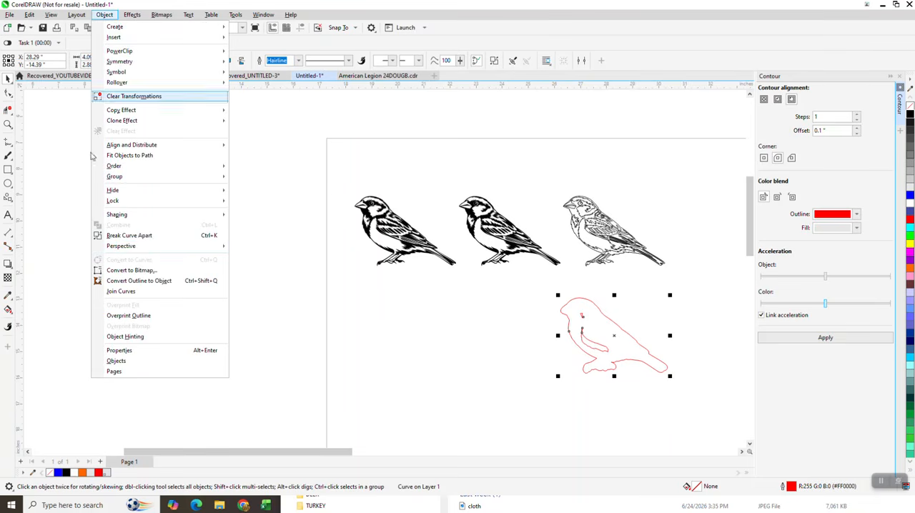
click(129, 236)
click(591, 319)
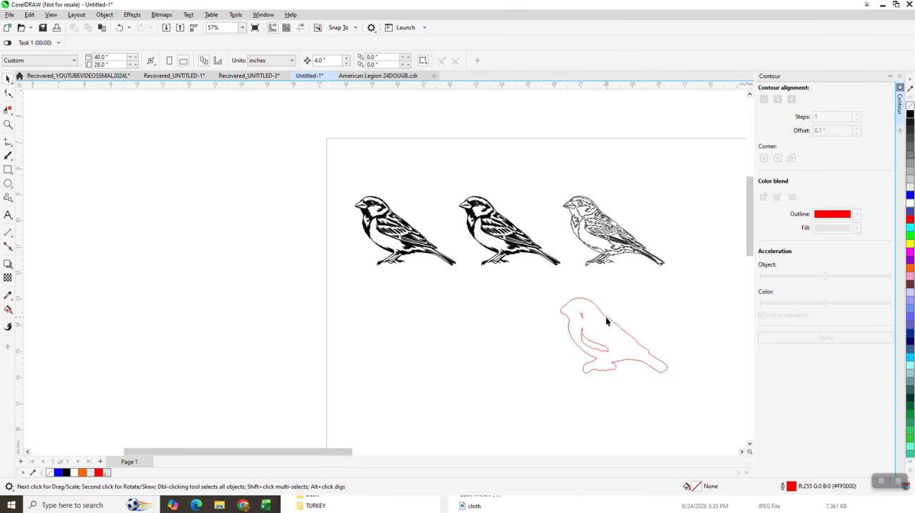
- Move the outer red outline 4" up, back around the unfilled bird, and delete the leftover inner pieces
click(606, 316)
key(Up)
drag(567, 294, 685, 394)
key(Delete)
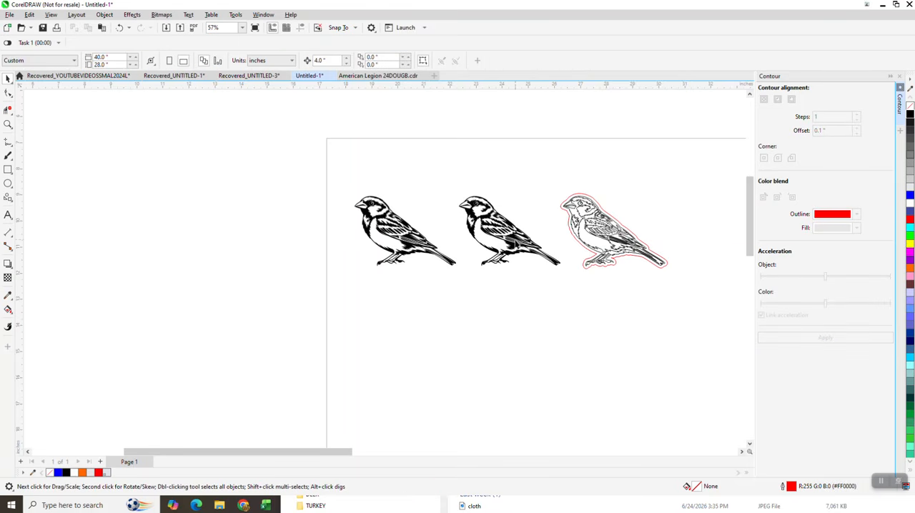
- Move the middle filled bird below the row and apply a one-step outside contour with a 0.1" offset
drag(517, 236, 518, 338)
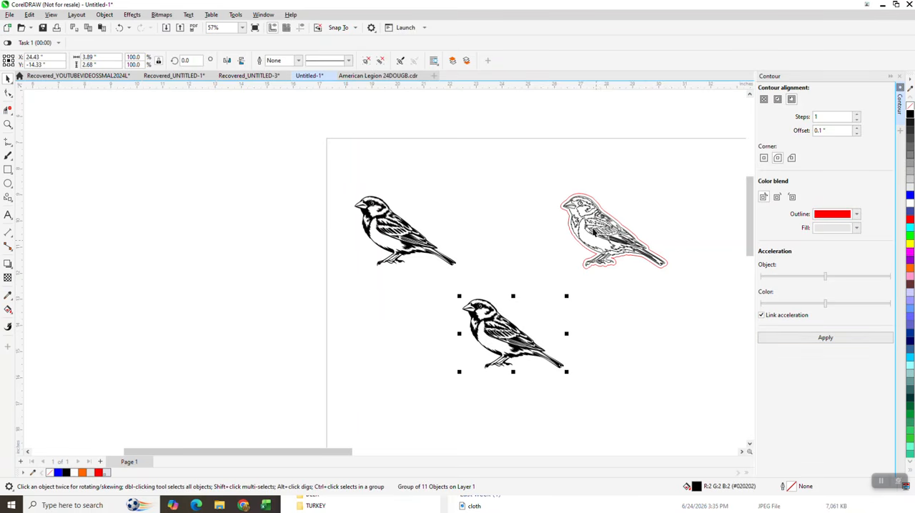
click(825, 339)
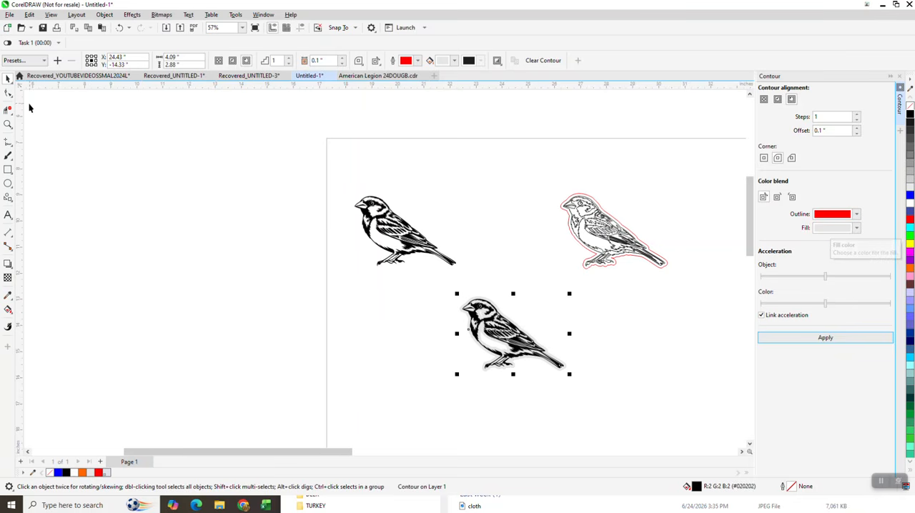
- Break the contour apart from the filled bird and move the grey contour shape 4" to the right
click(105, 14)
click(153, 235)
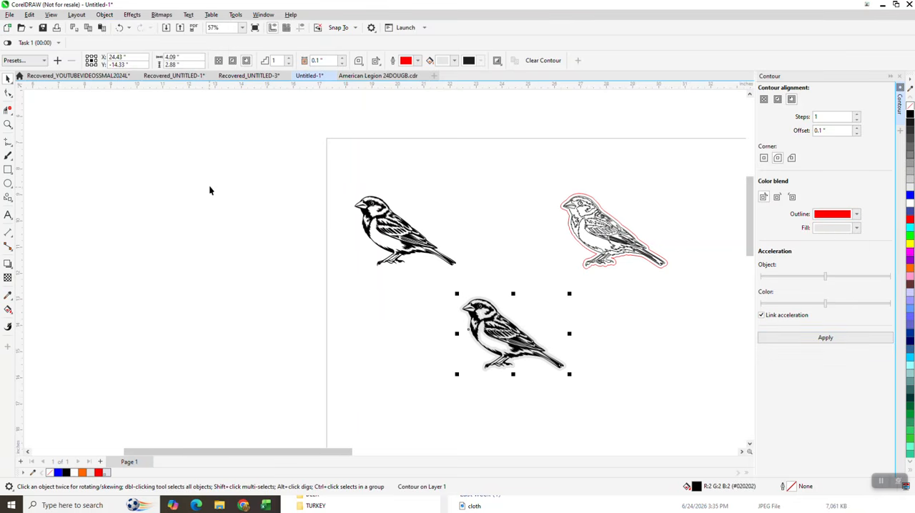
click(211, 191)
click(559, 361)
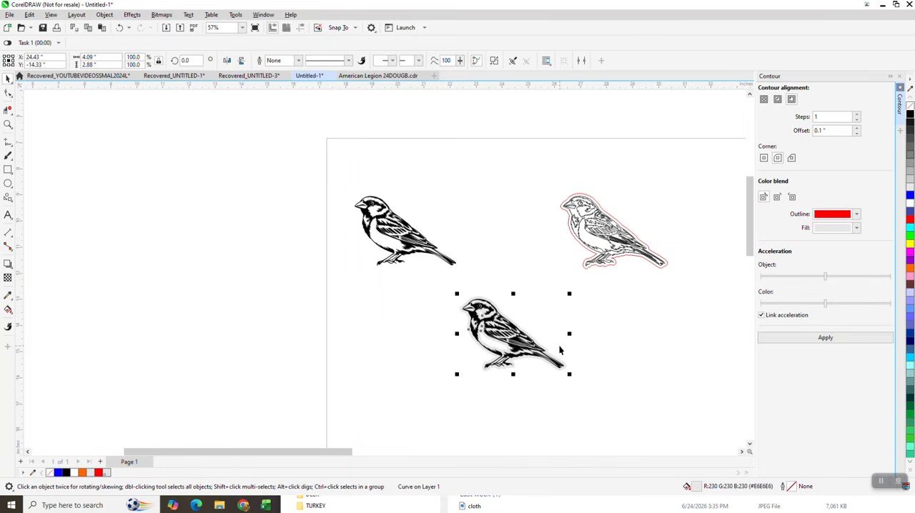
drag(560, 350, 665, 350)
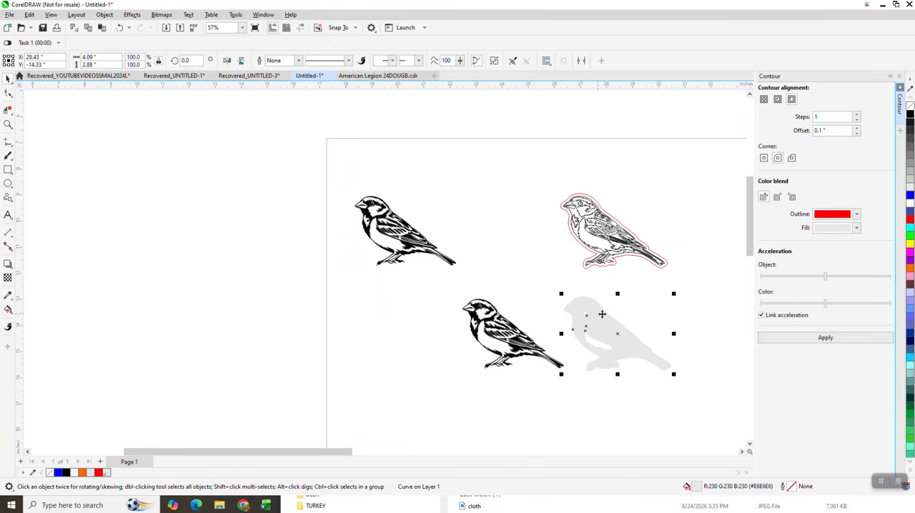
- Give the grey contour shape no fill and a red hairline outline, and break its curve apart
click(910, 109)
right_click(910, 118)
right_click(912, 220)
click(105, 15)
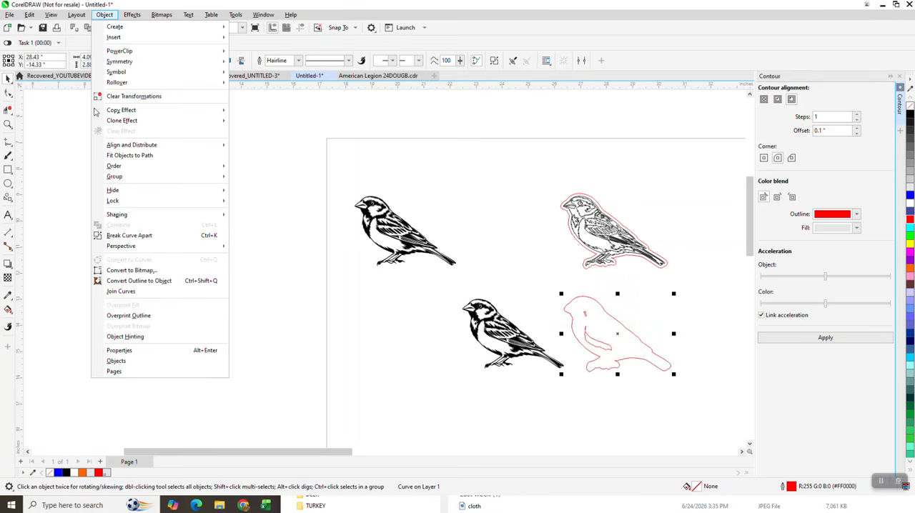
click(129, 235)
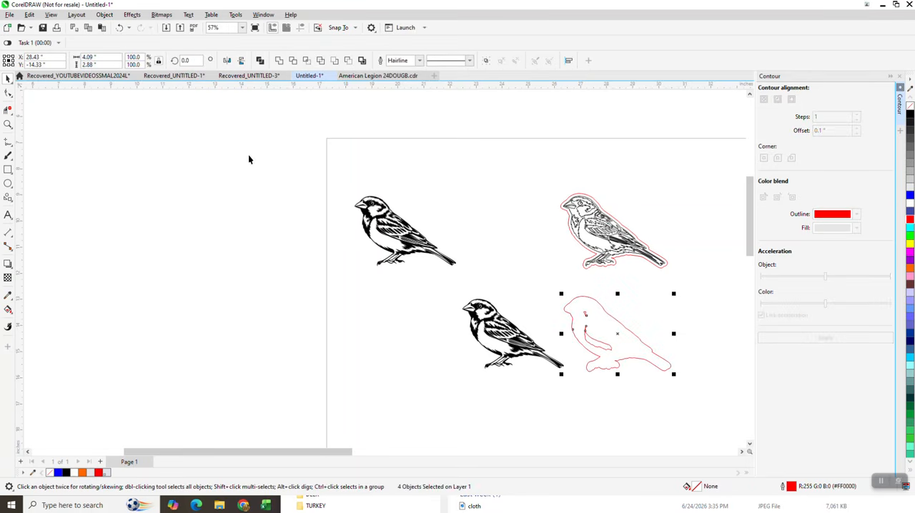
- Move the outer red outline 4" left, around the lower filled bird, and delete the leftover inner pieces
click(588, 305)
click(588, 298)
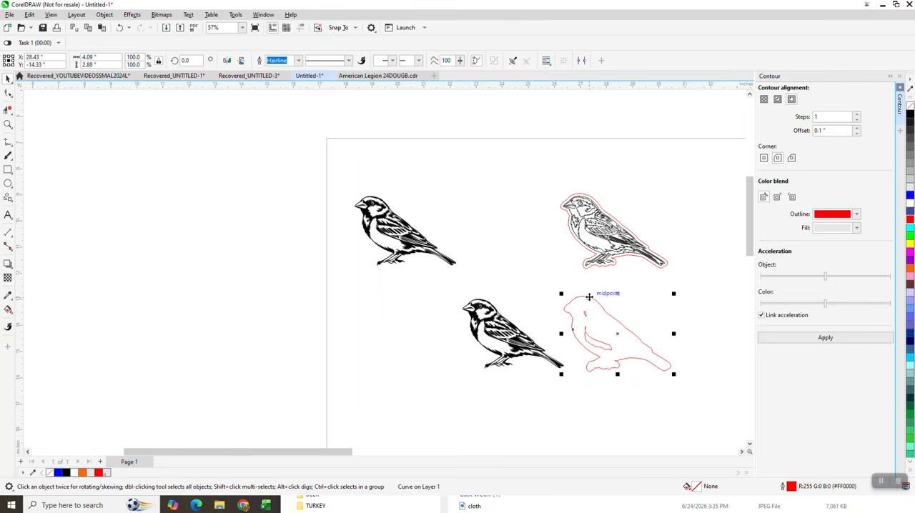
key(Left)
drag(570, 294, 626, 356)
click(120, 27)
drag(565, 279, 666, 380)
key(Delete)
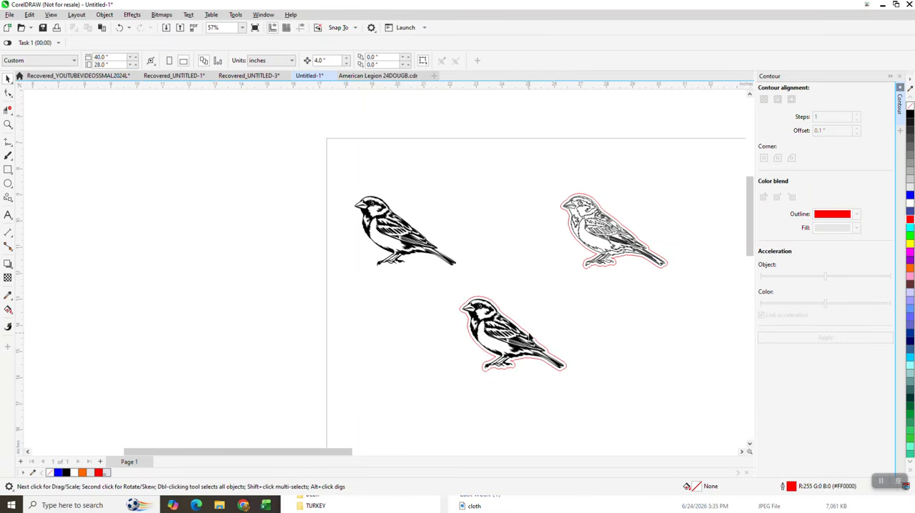
- Delete the red outline around the lower filled bird and place a duplicate of that bird 4" to its right
drag(530, 336, 676, 340)
key(Delete)
drag(513, 339, 592, 334)
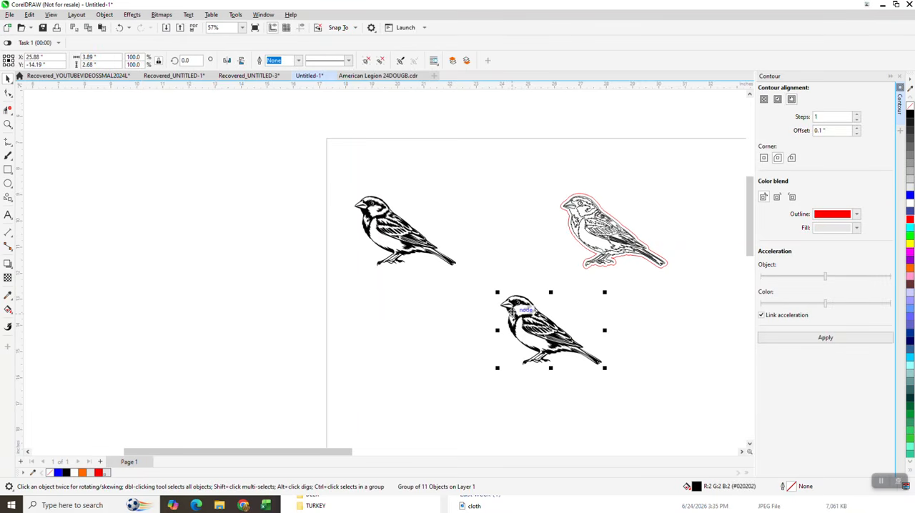
drag(518, 308, 446, 311)
key(ctrl+d)
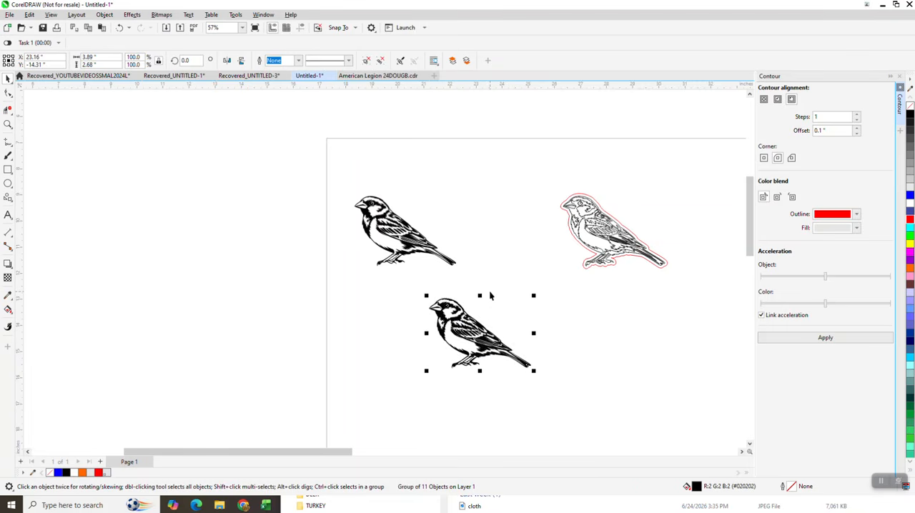
- Give the duplicated bird no fill and a black hairline outline, and apply a one-step outside contour with a 0.1" offset
click(911, 107)
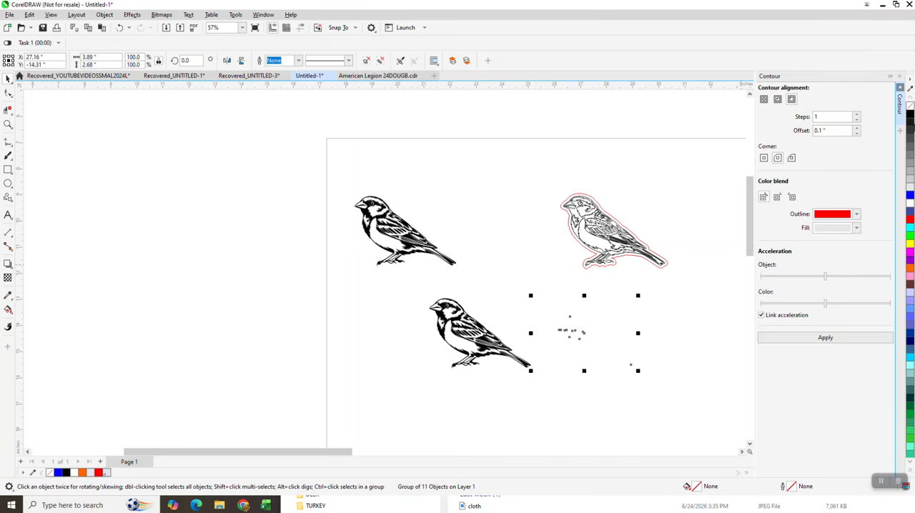
right_click(910, 121)
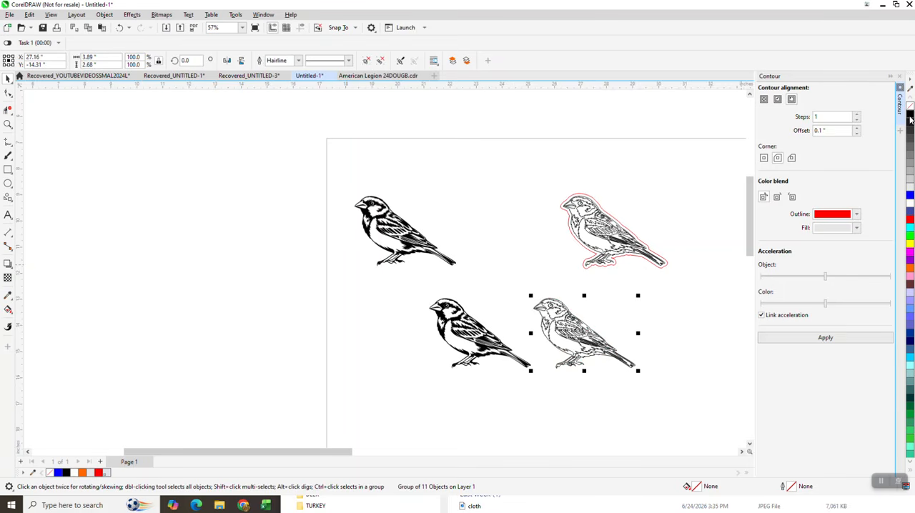
click(842, 338)
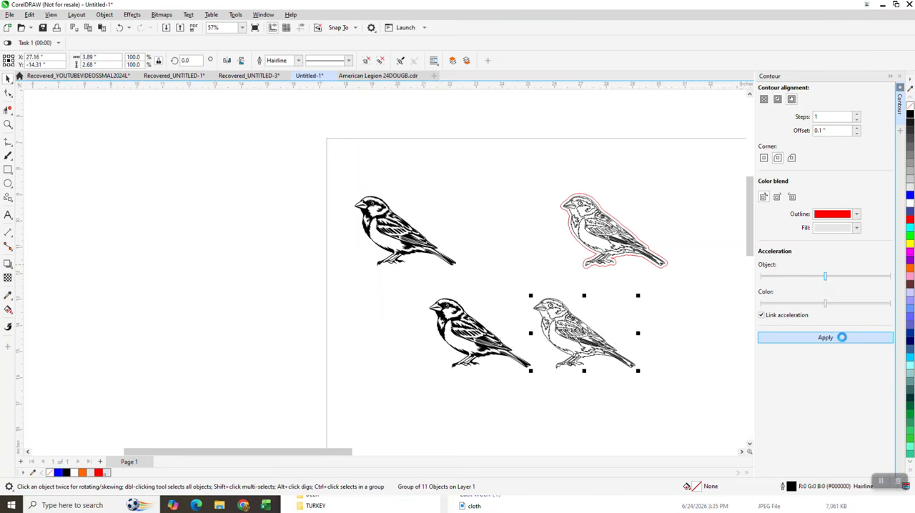
- Break the contour apart from the duplicated unfilled bird and move the red contour 4" down
click(104, 14)
click(141, 236)
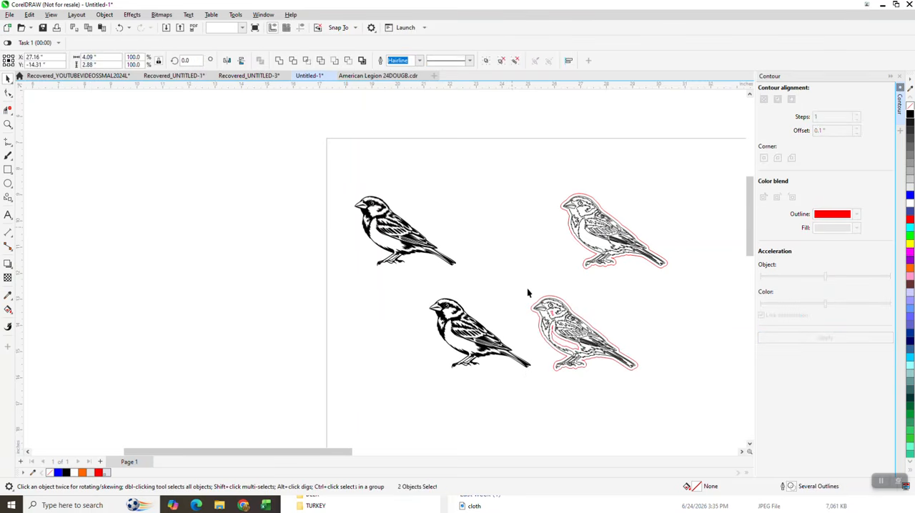
click(554, 302)
key(Down)
- Break the red contour curve apart and move its outer outline 4" up and 4" left, around the lower filled bird
click(104, 15)
click(166, 237)
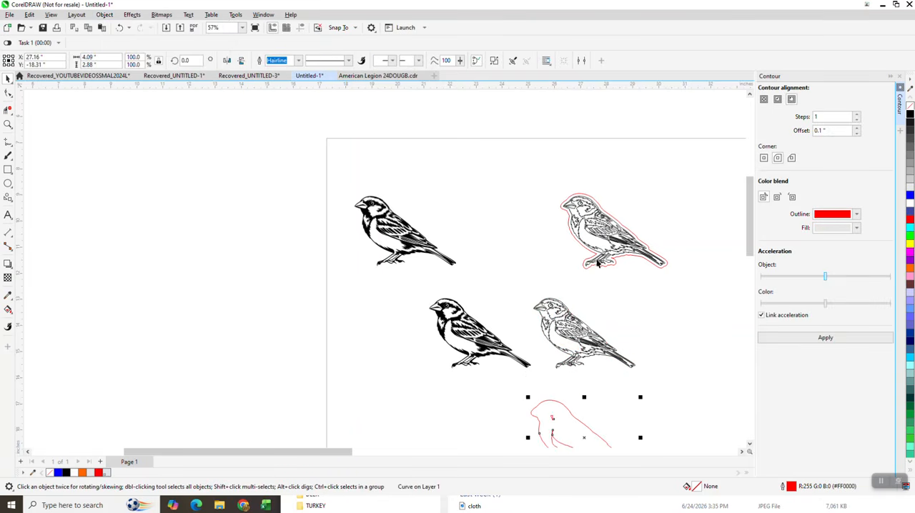
scroll(647, 279, down, 2)
click(617, 381)
click(618, 383)
key(Up)
key(Left)
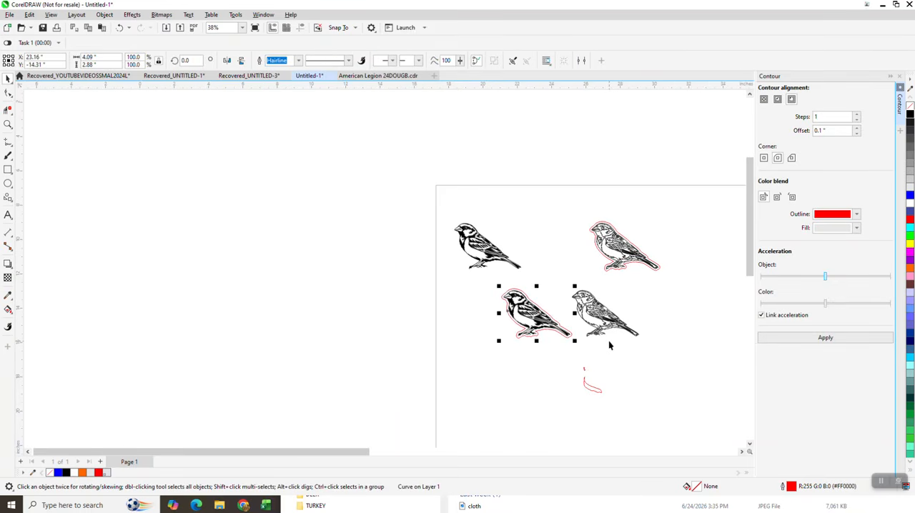
- Activate the Smart Fill tool and set its fill color to blue from the RGB palette
click(8, 124)
drag(506, 279, 608, 382)
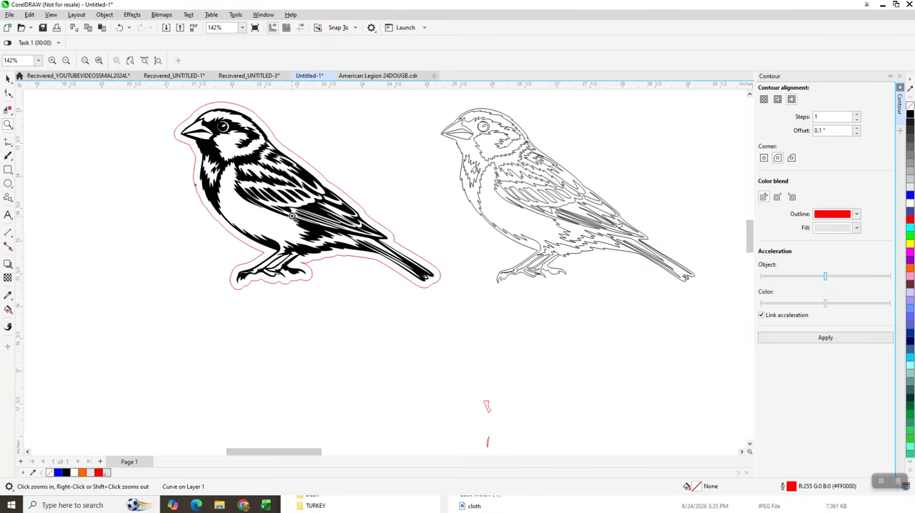
scroll(291, 218, down, 1)
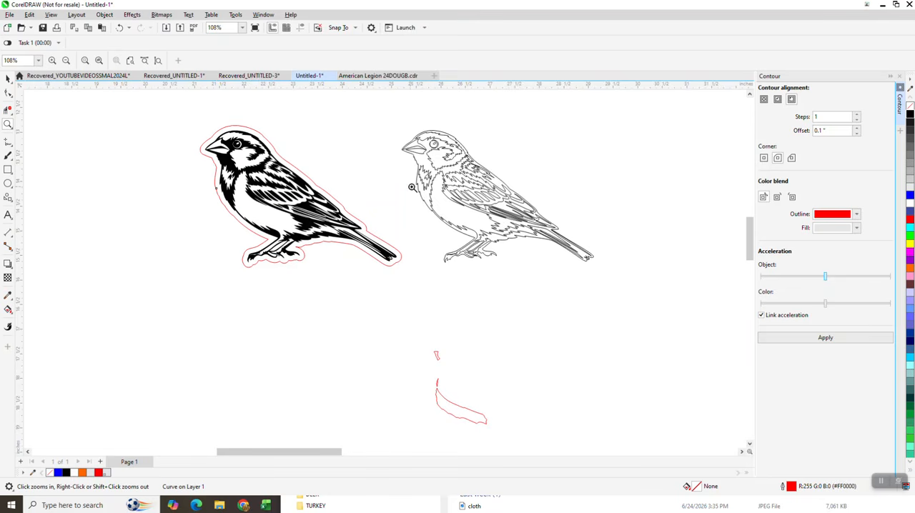
click(13, 314)
click(37, 310)
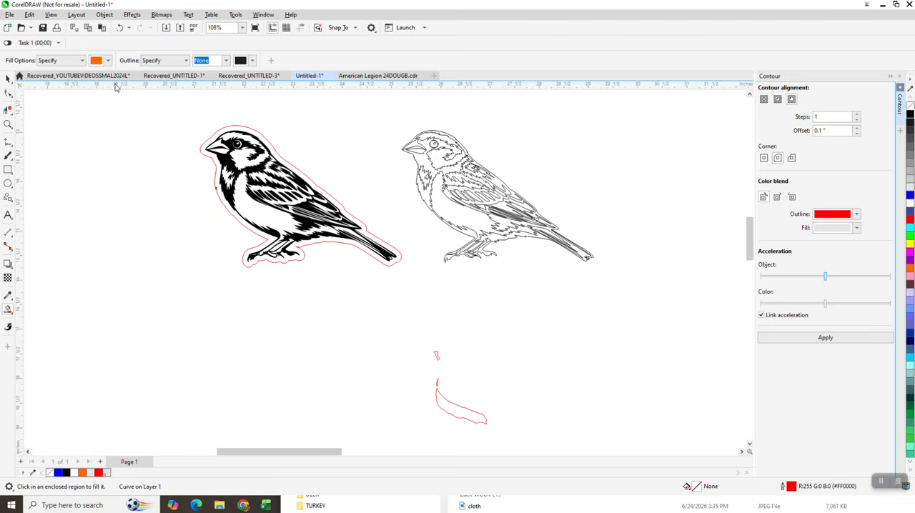
click(109, 62)
click(128, 122)
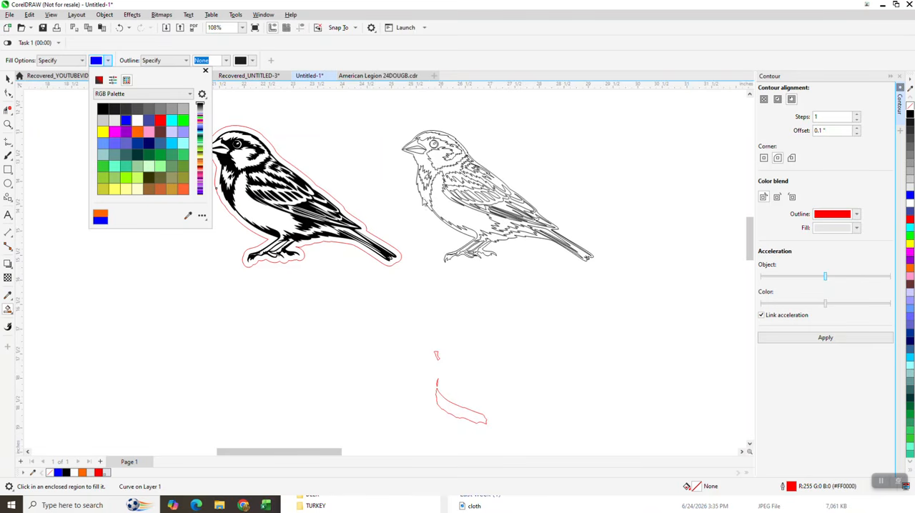
- Try to smart-fill the lower unfilled bird with blue, and undo the fill
click(449, 174)
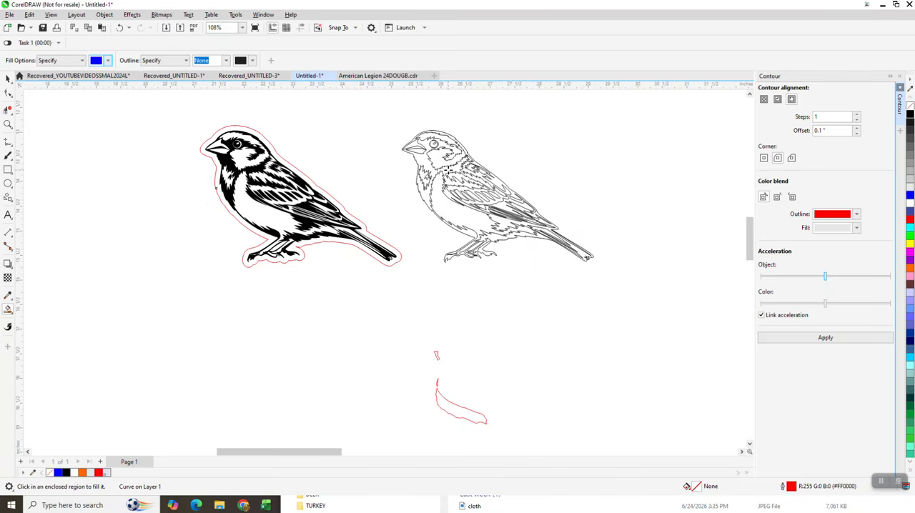
click(449, 174)
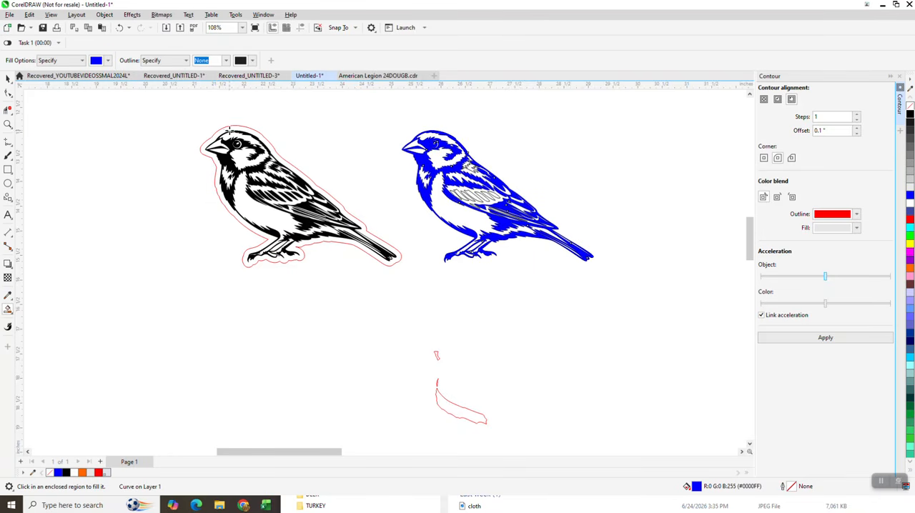
click(120, 27)
- Move the red outline below the lower filled bird, and move that bird to the other side of the unfilled bird
scroll(307, 163, down, 3)
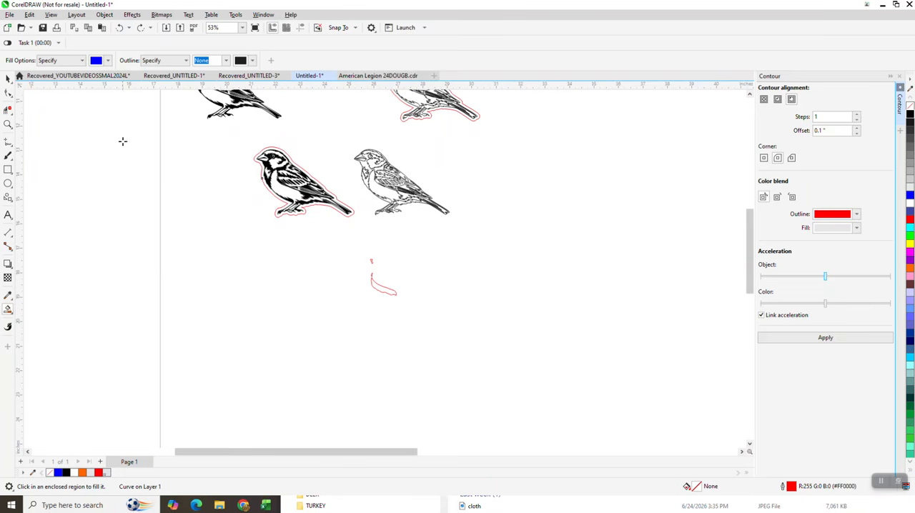
click(8, 78)
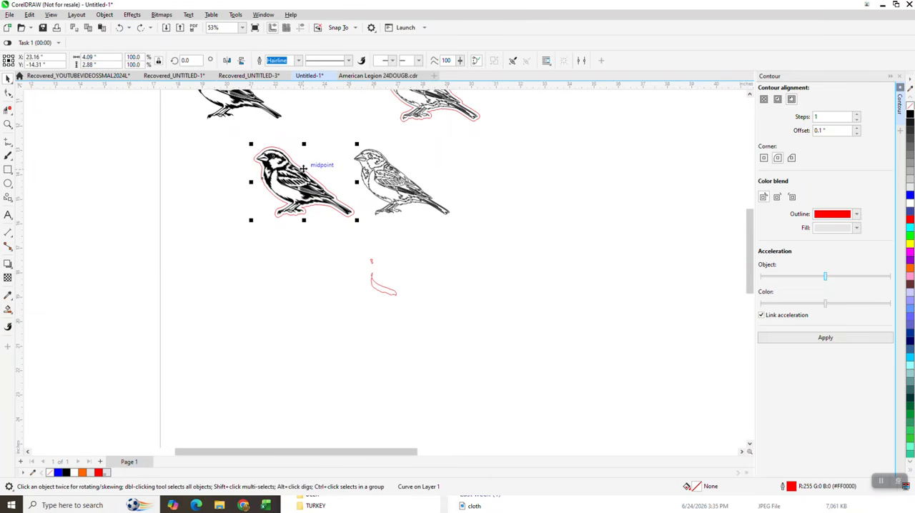
drag(304, 168, 261, 254)
drag(300, 189, 527, 190)
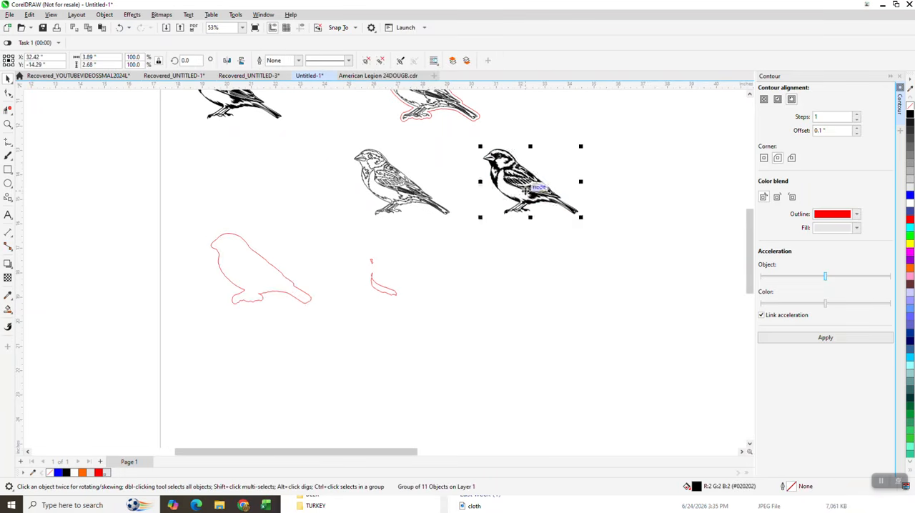
- Draw a rectangle about 5.14" by 3.6" around the filled bird and smart-fill the space around it blue, placing that shape 4" lower
click(8, 170)
drag(465, 140, 594, 232)
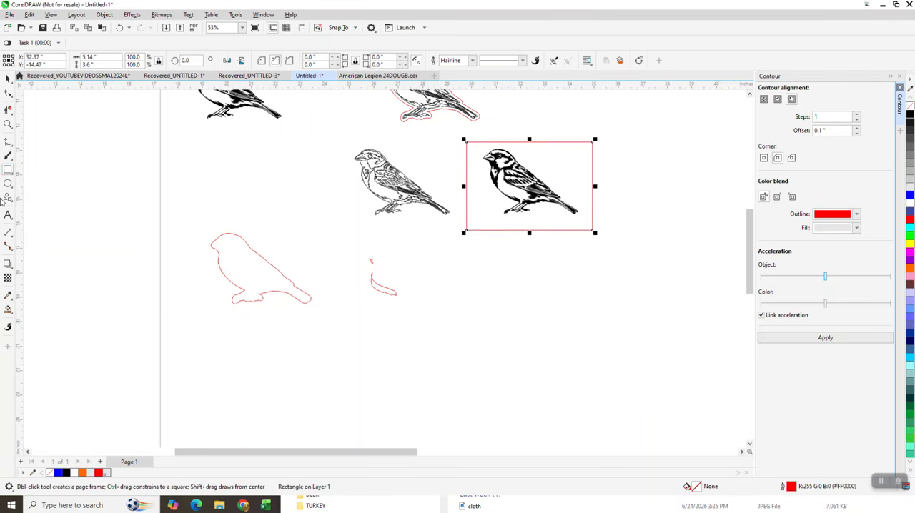
click(8, 312)
click(40, 319)
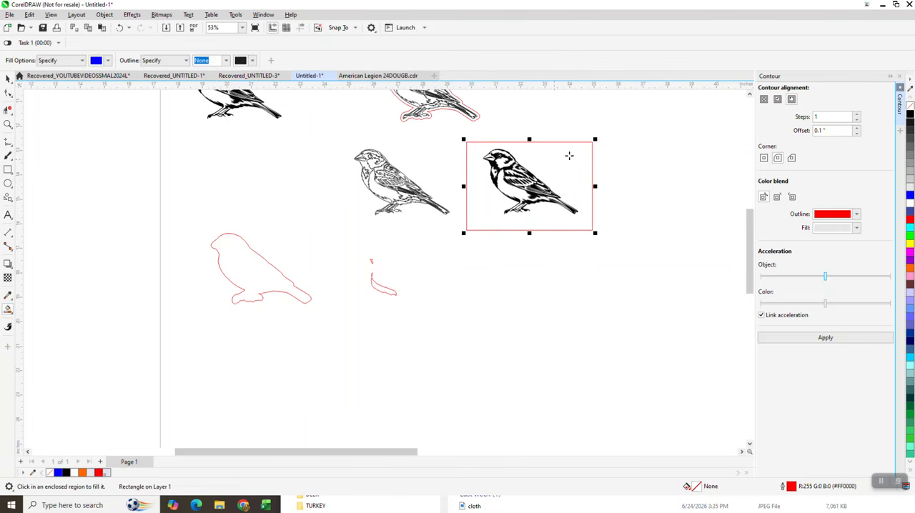
click(555, 165)
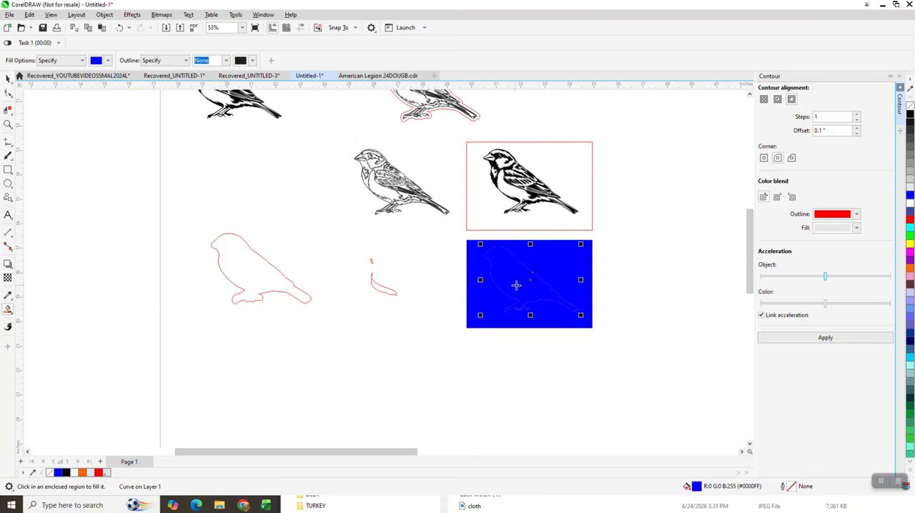
- Smart-fill the bird-shaped opening, move the silhouette 4" down, and give it no fill with a black hairline outline
click(516, 285)
key(Down)
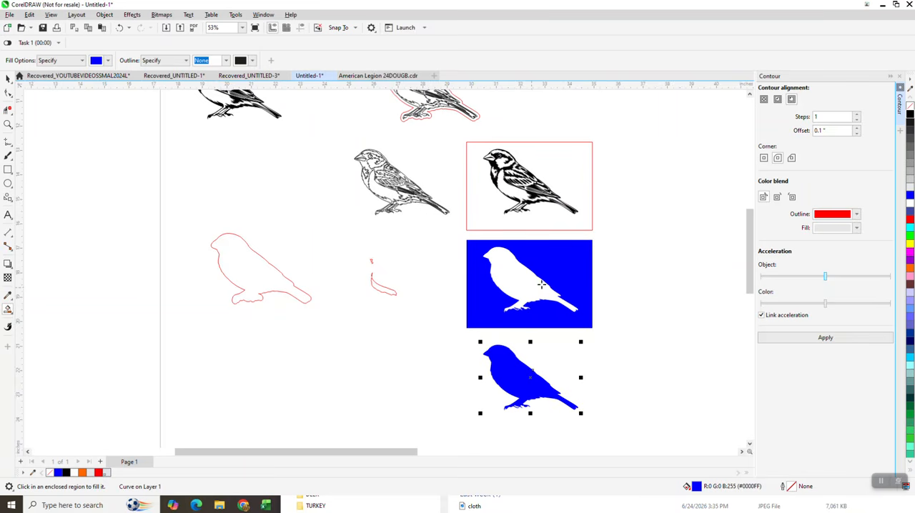
click(910, 107)
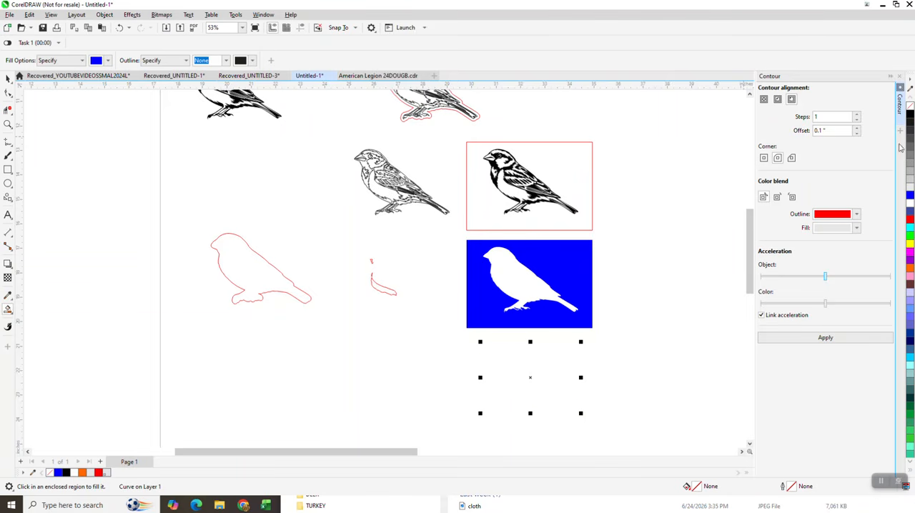
right_click(910, 116)
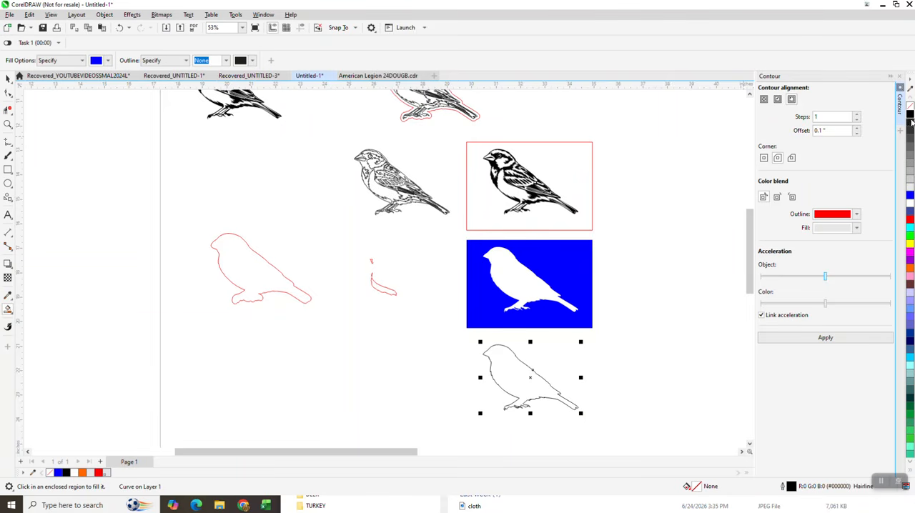
- Apply a one-step outside contour with a 0.1" offset to the bird silhouette and break the contour apart
click(834, 339)
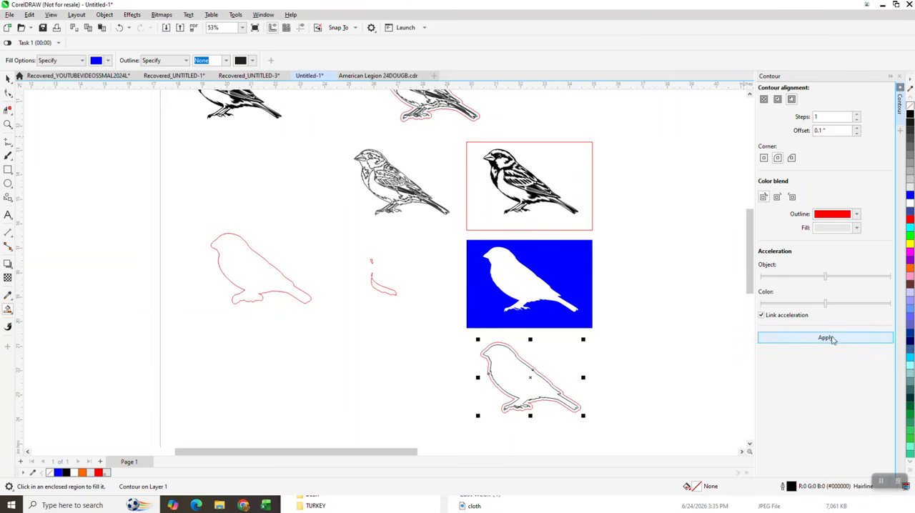
click(104, 14)
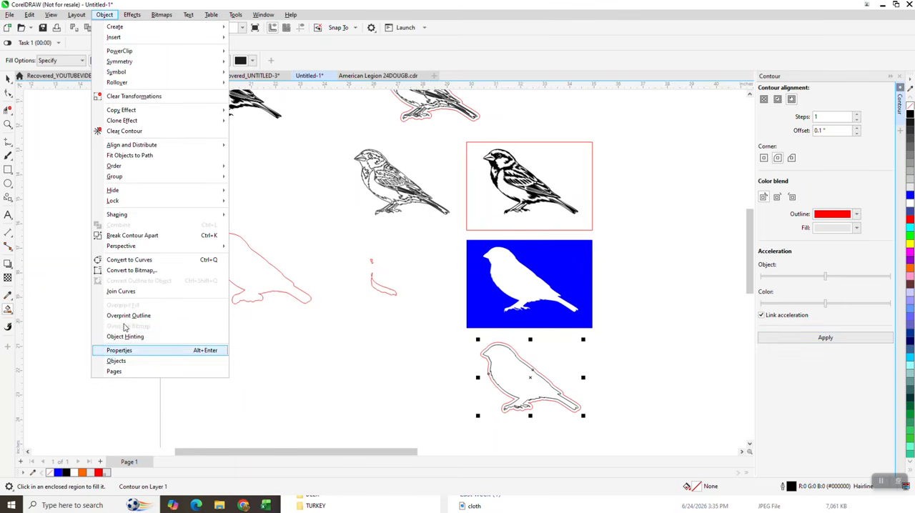
click(135, 235)
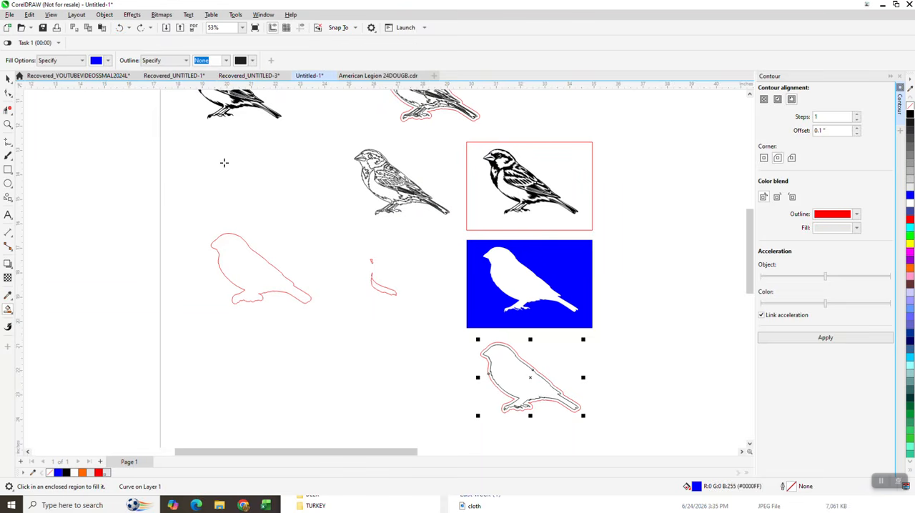
- Move the silhouette's red contour 8" up, around the filled bird, and delete the red rectangle
click(7, 79)
click(286, 184)
click(513, 349)
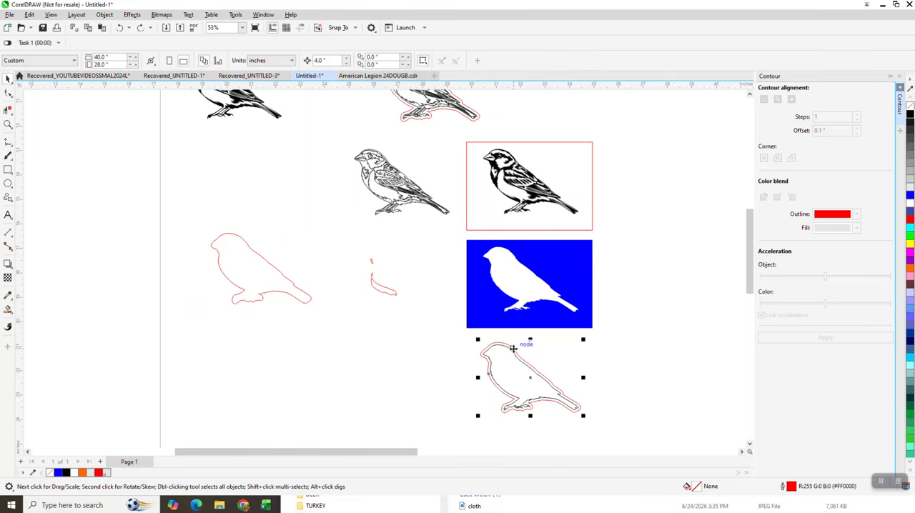
key(Up)
key(Up)
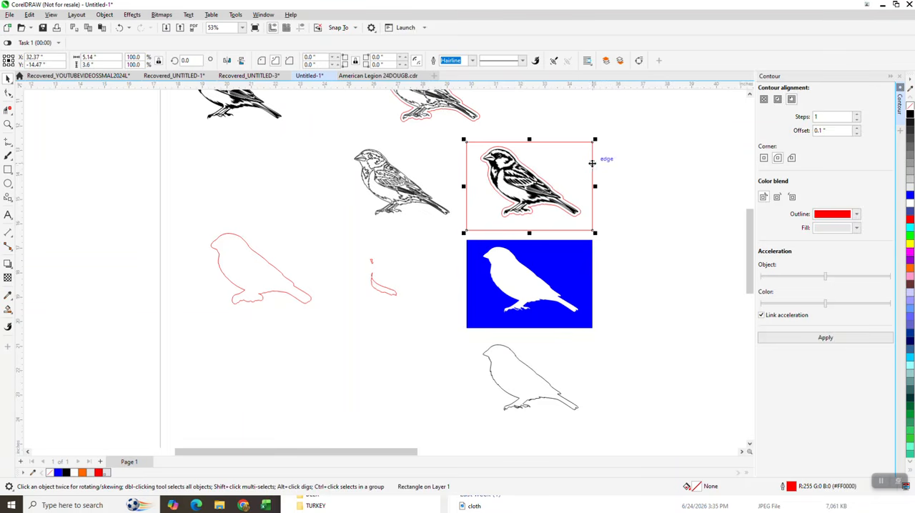
click(316, 172)
click(8, 125)
drag(441, 136, 633, 233)
right_click(529, 198)
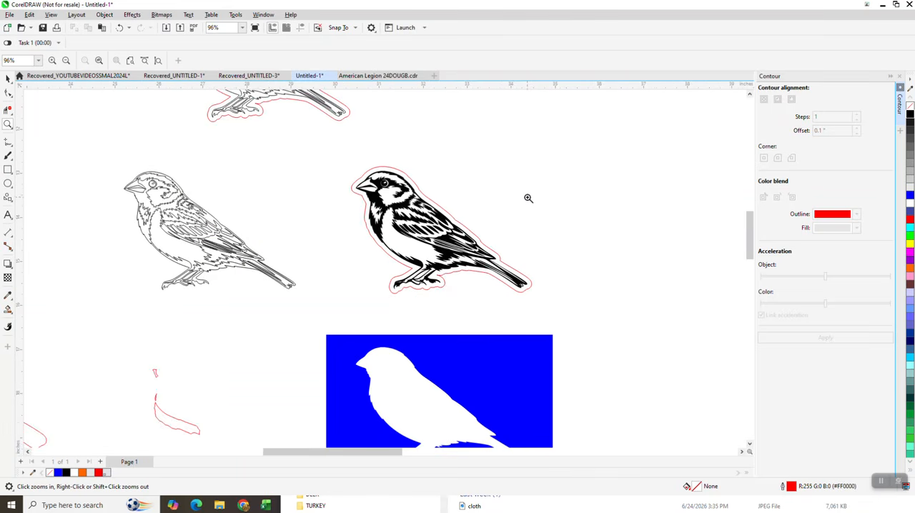
right_click(539, 202)
right_click(544, 207)
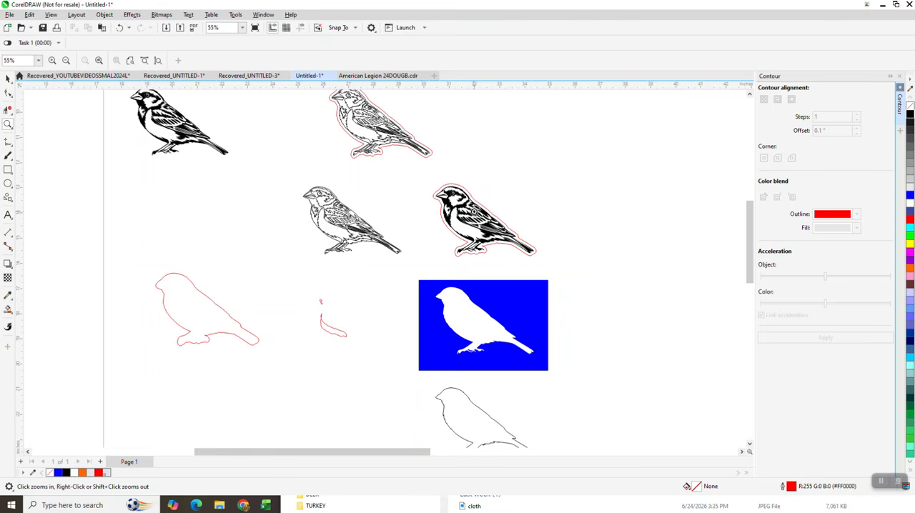
scroll(469, 208, down, 1)
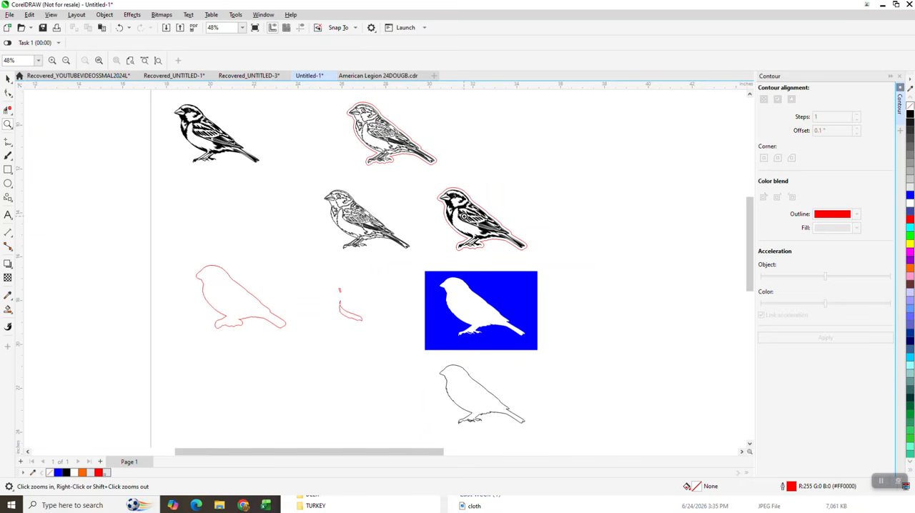